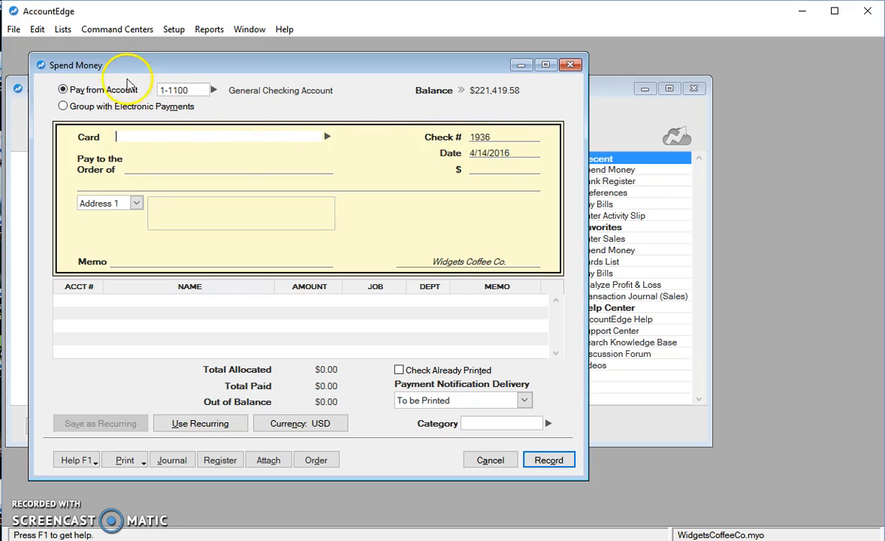
# Void blank check 1936 in Spend Money, record the voided check, and close the window.
pyautogui.click(37, 30)
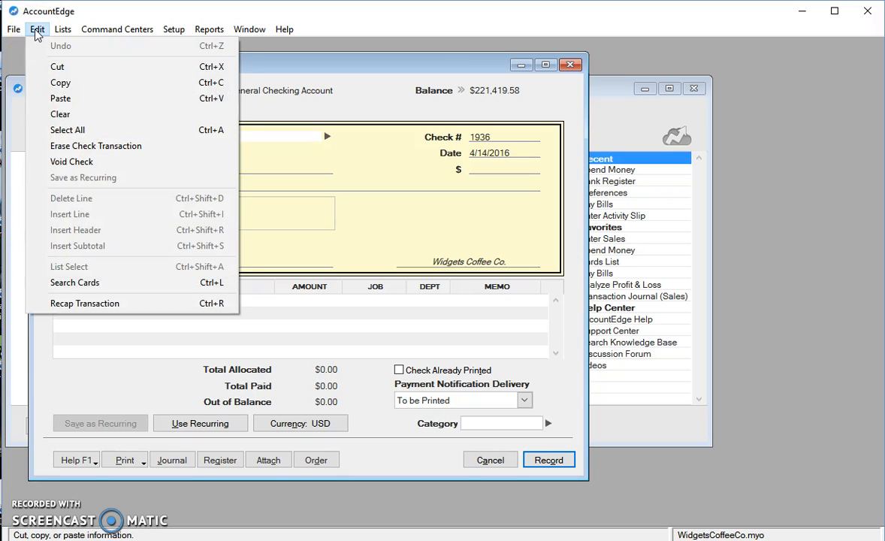
pyautogui.click(86, 161)
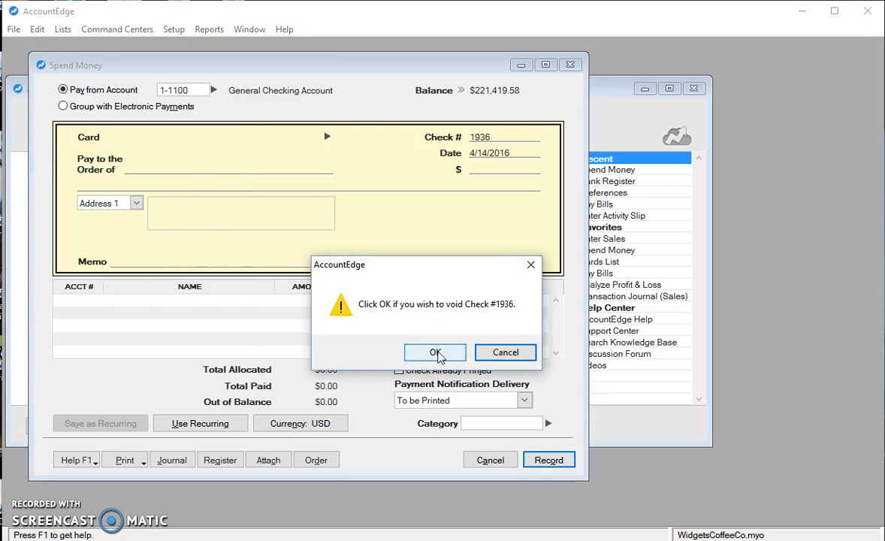
pyautogui.click(436, 353)
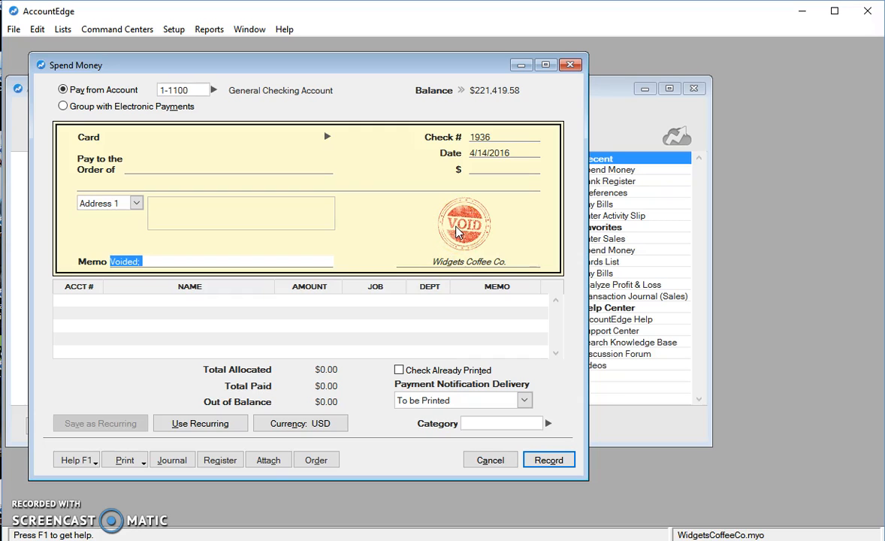
pyautogui.click(538, 469)
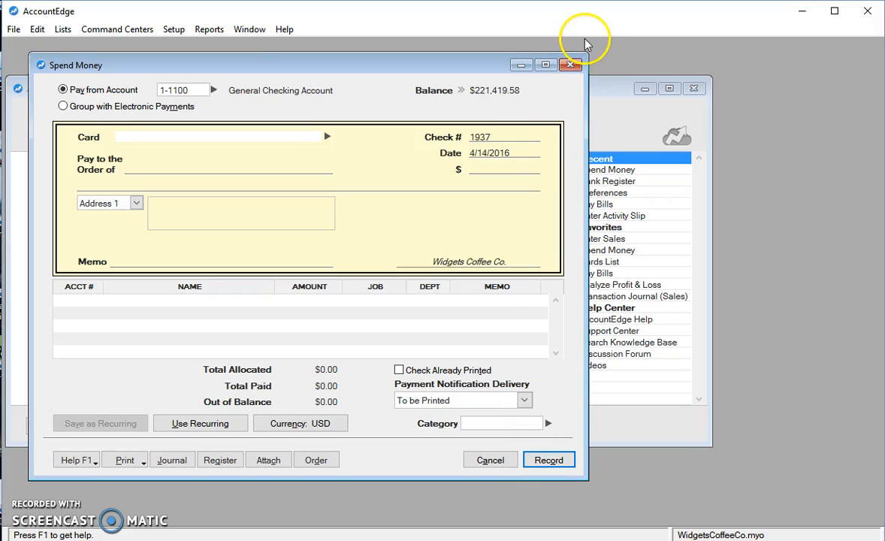
pyautogui.click(570, 66)
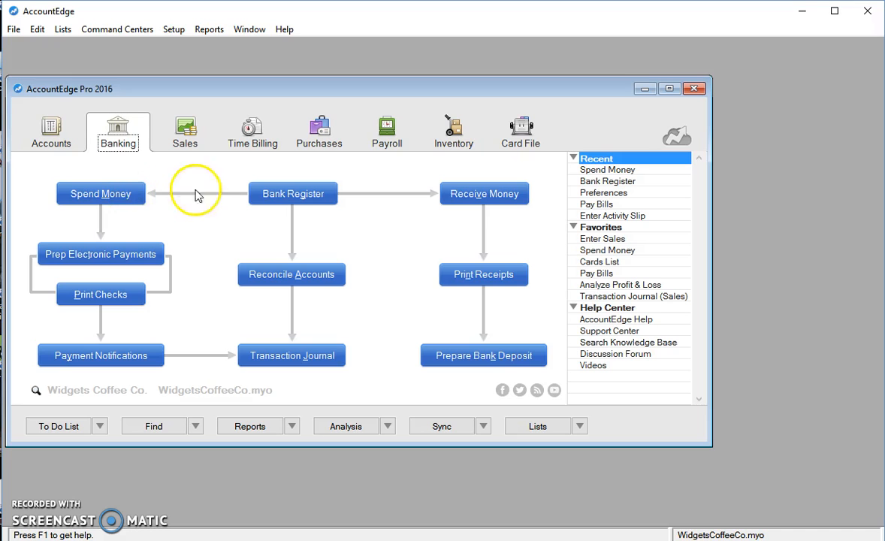
# Void new Spend Money check 1937 from the Bank Register and record it.
pyautogui.click(263, 197)
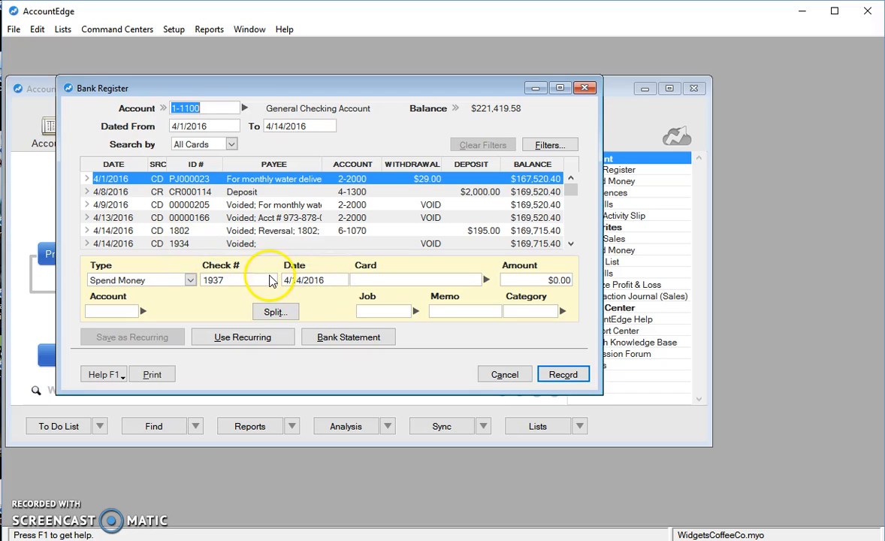
pyautogui.click(187, 280)
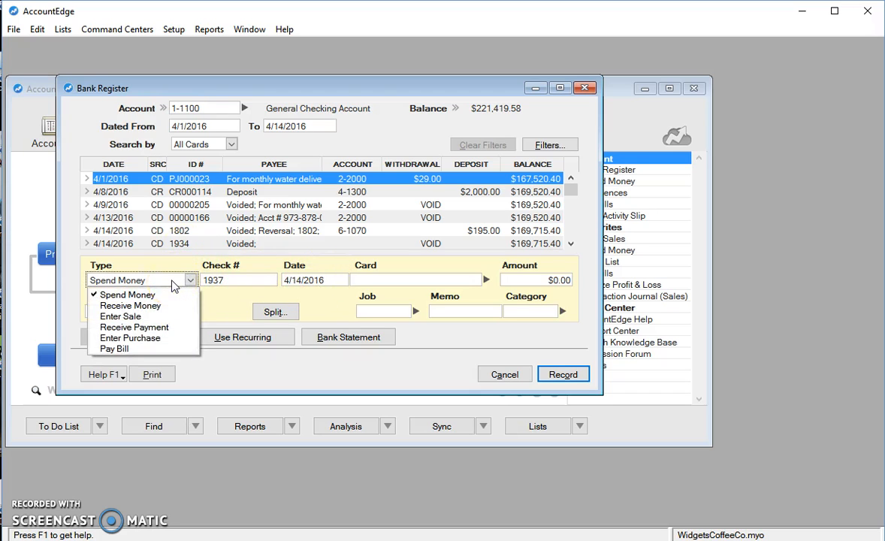
pyautogui.click(37, 30)
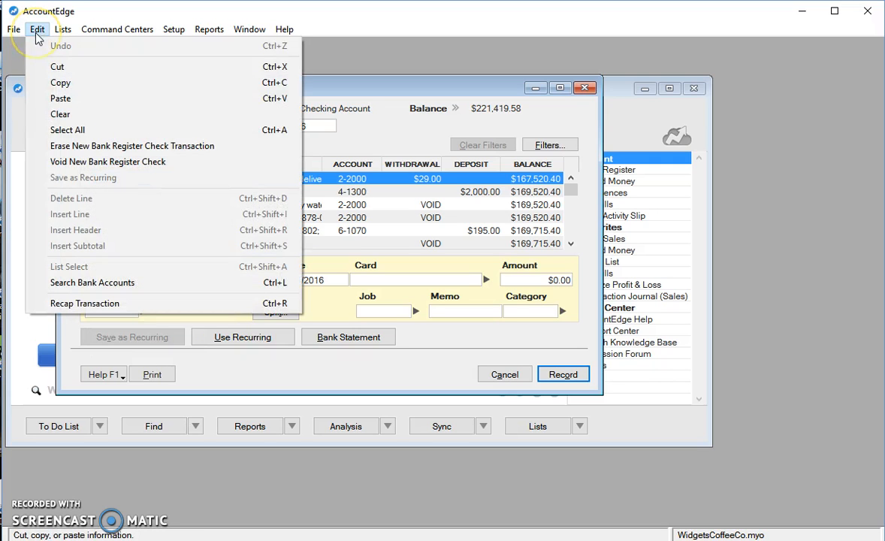
pyautogui.click(68, 163)
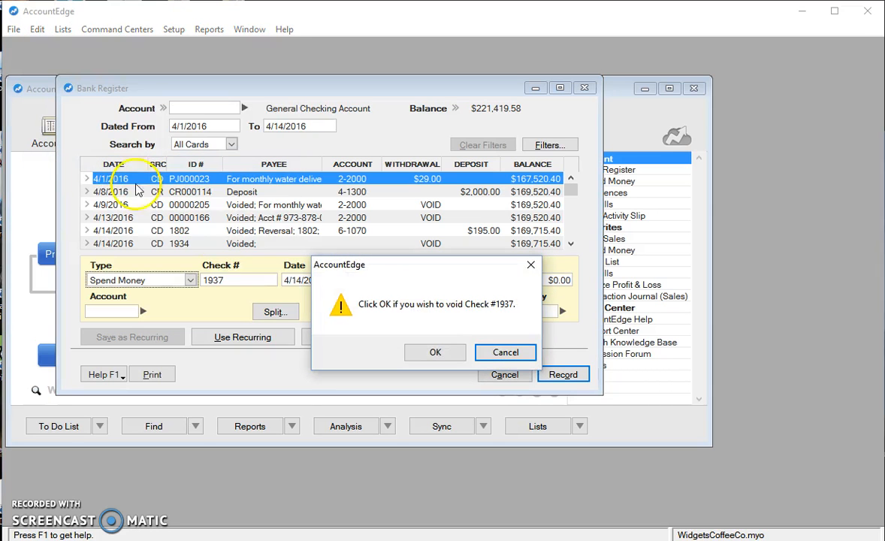
pyautogui.click(435, 353)
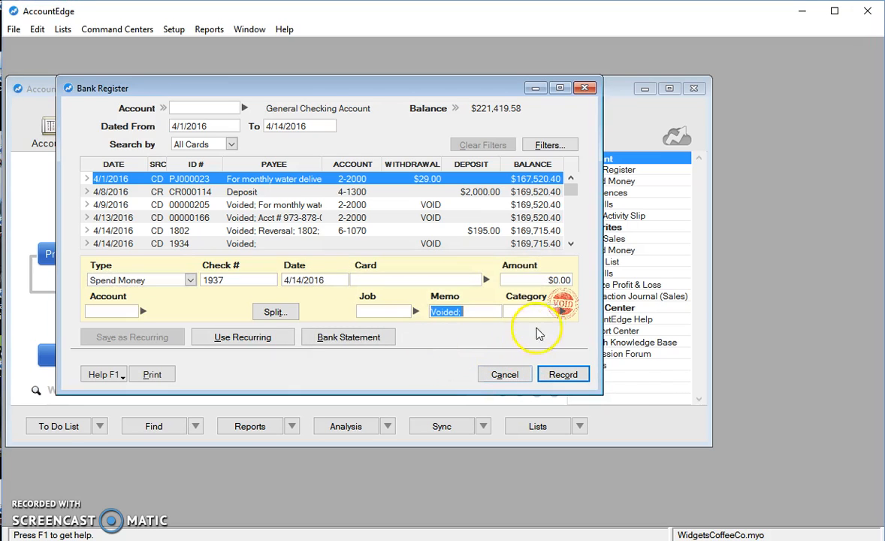
pyautogui.click(562, 375)
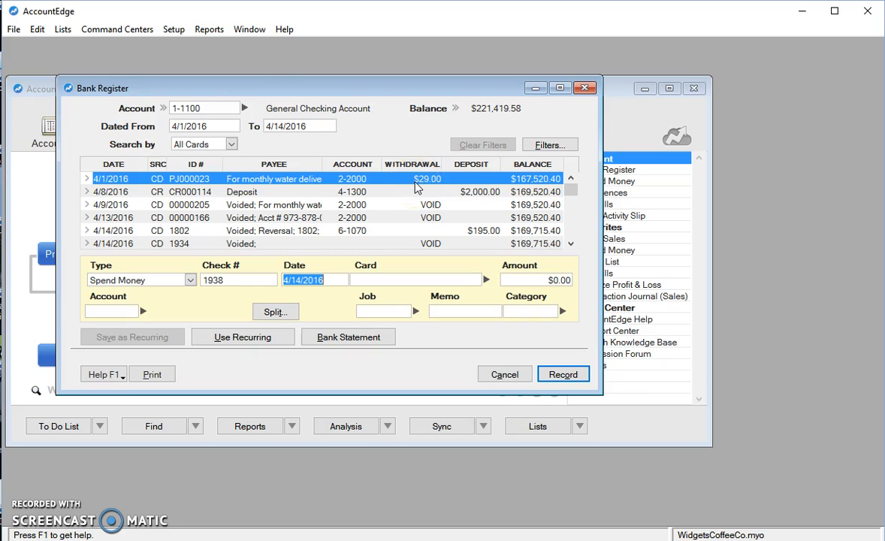
# Set the Bank Register's starting date to 3/1/2016.
pyautogui.click(210, 126)
pyautogui.write('3/')
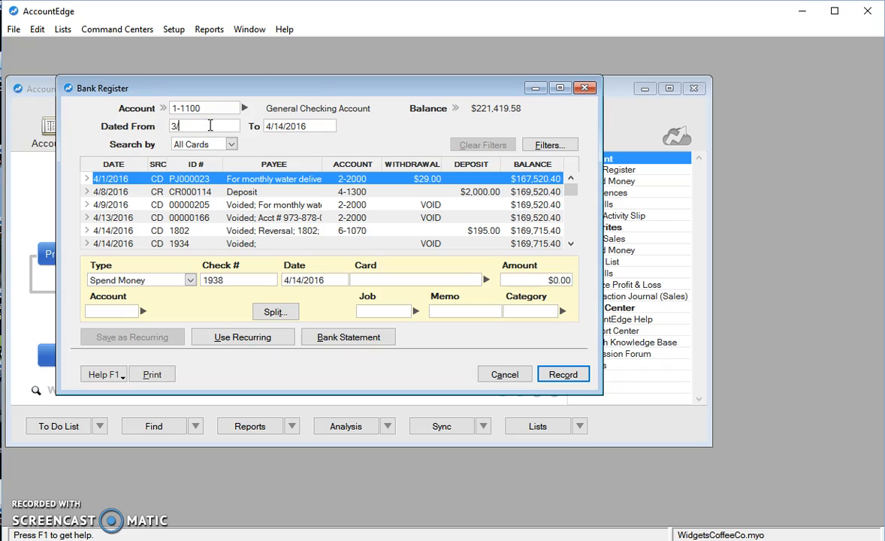
pyautogui.write('1/2016')
pyautogui.press('Tab')
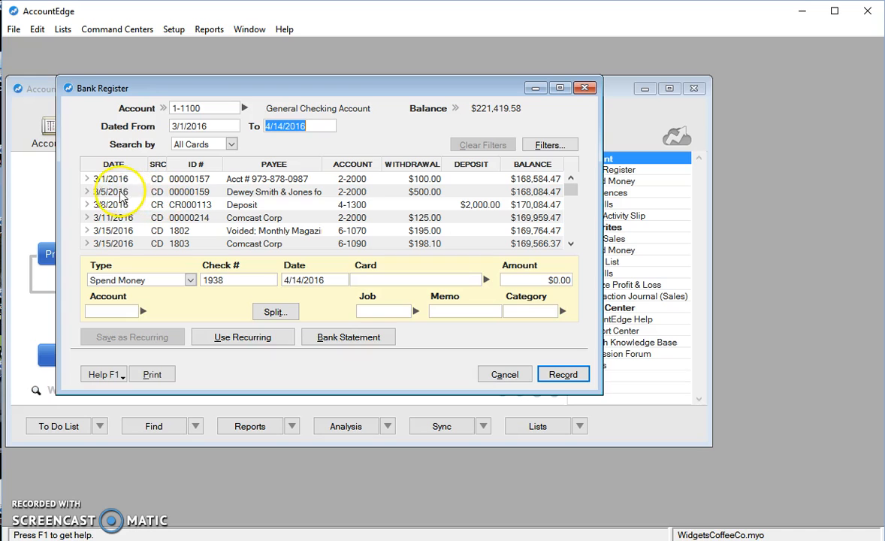
# Void the 3/5/2016 payment to Dewey Smith & Jones, record its reversing entry, and view the reversal in the register.
pyautogui.click(87, 192)
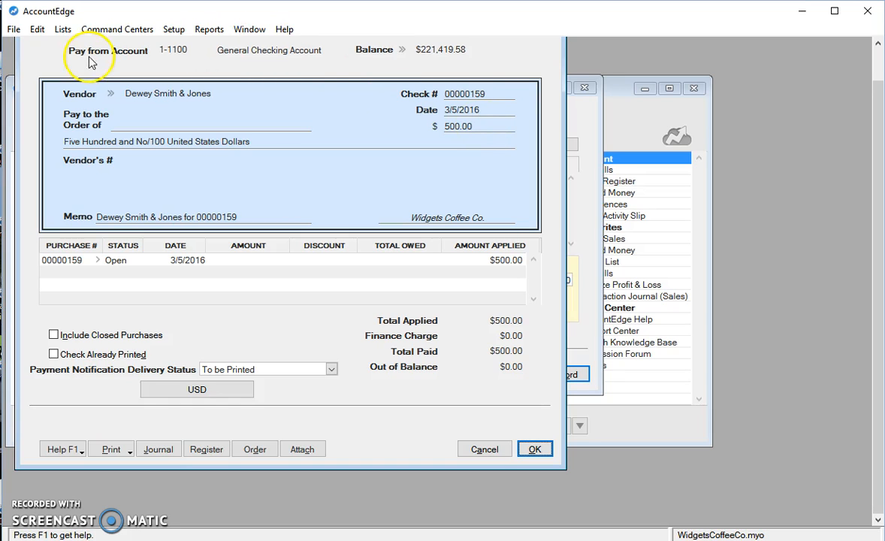
pyautogui.click(38, 29)
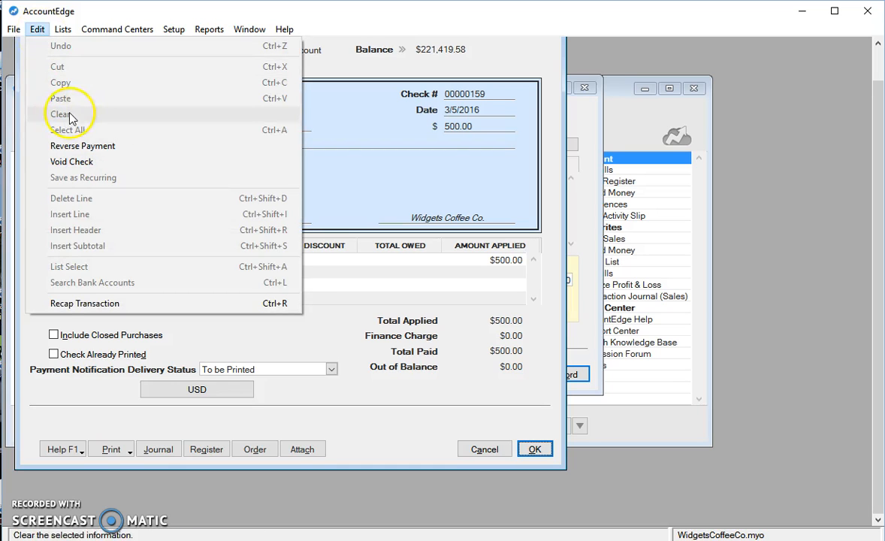
pyautogui.click(86, 151)
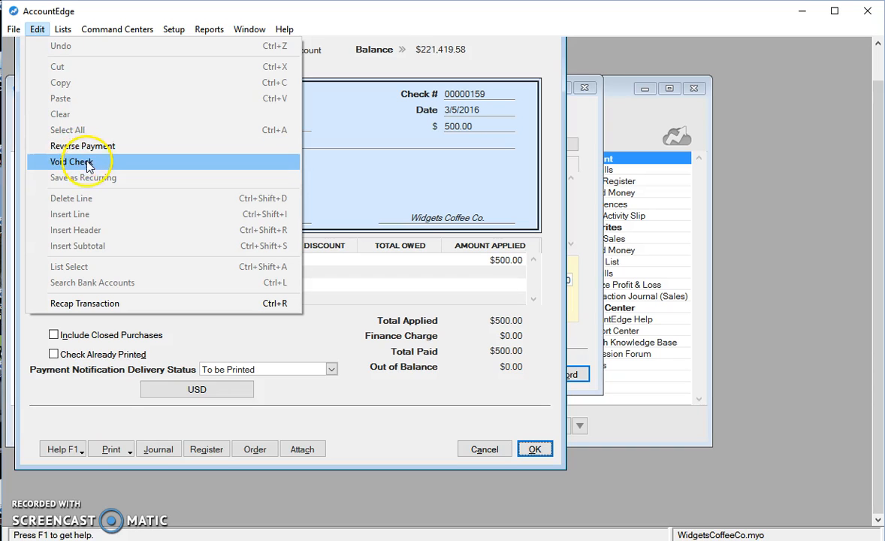
pyautogui.click(85, 161)
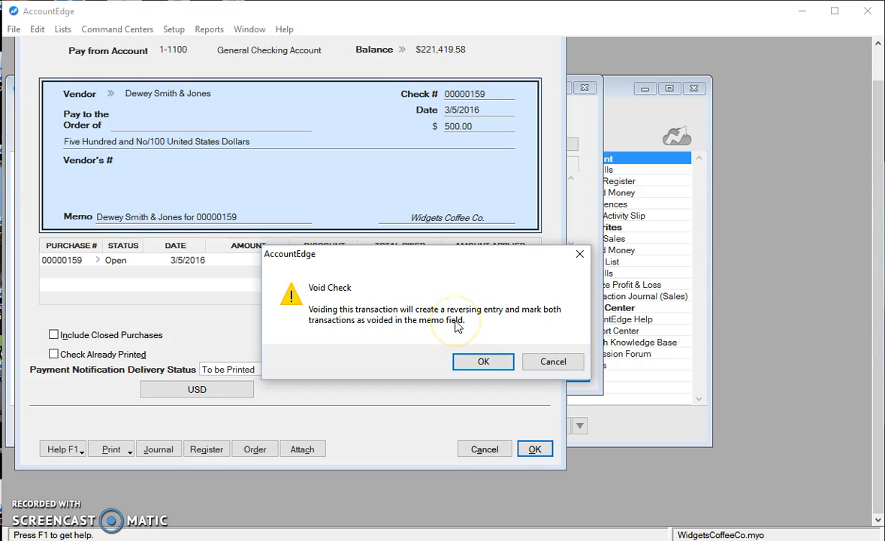
pyautogui.click(473, 362)
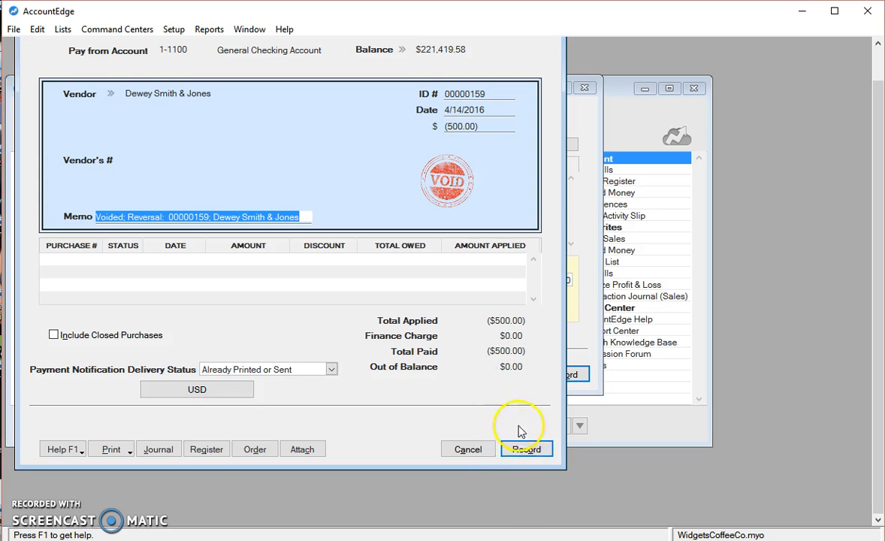
pyautogui.click(524, 450)
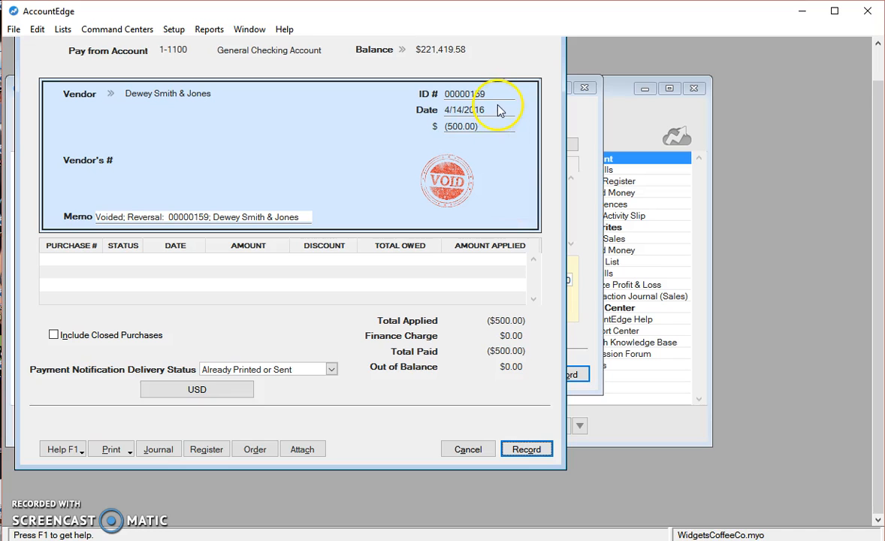
pyautogui.click(526, 449)
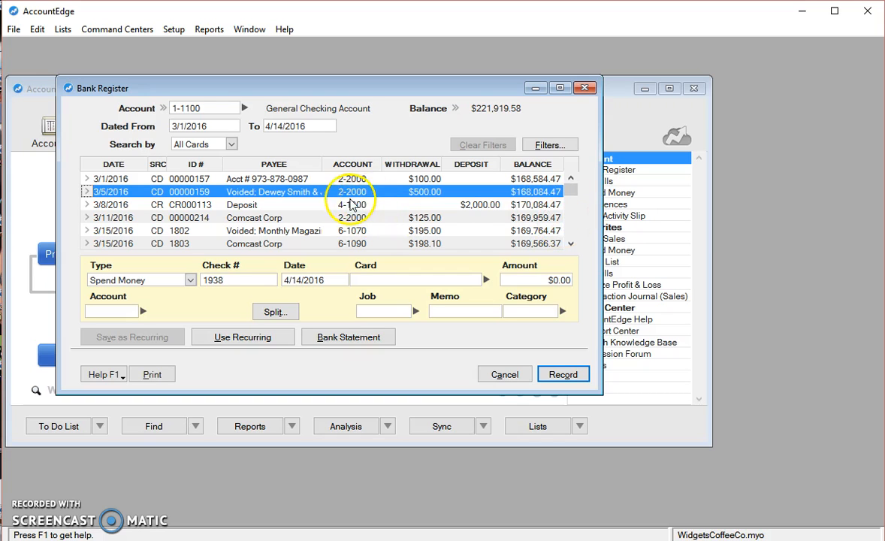
pyautogui.moveTo(572, 194); pyautogui.dragTo(572, 258)
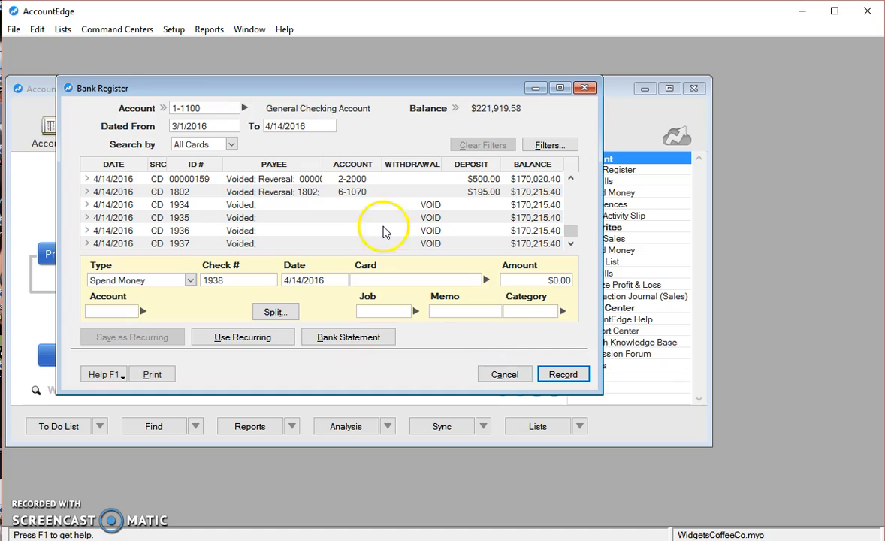
# Turn off the security preference "Transactions CAN'T be Changed; They Must be Reversed".
pyautogui.click(179, 33)
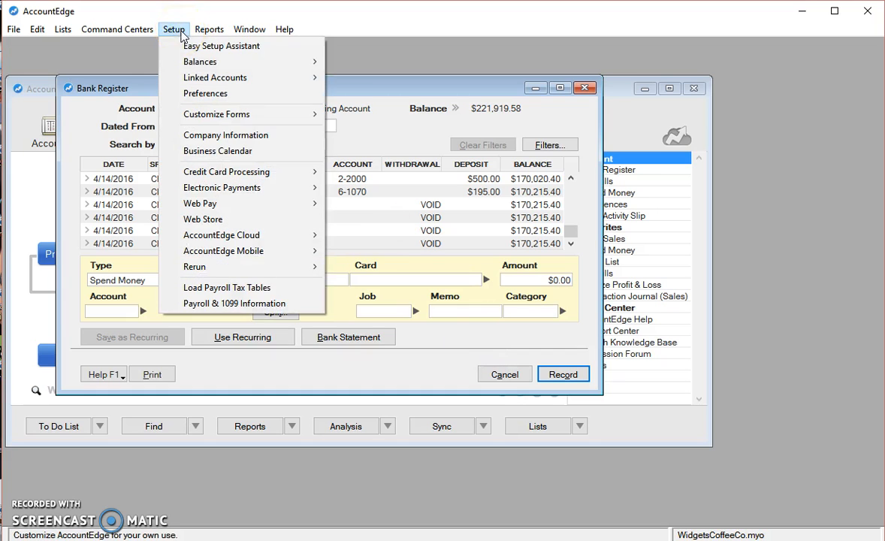
pyautogui.click(192, 93)
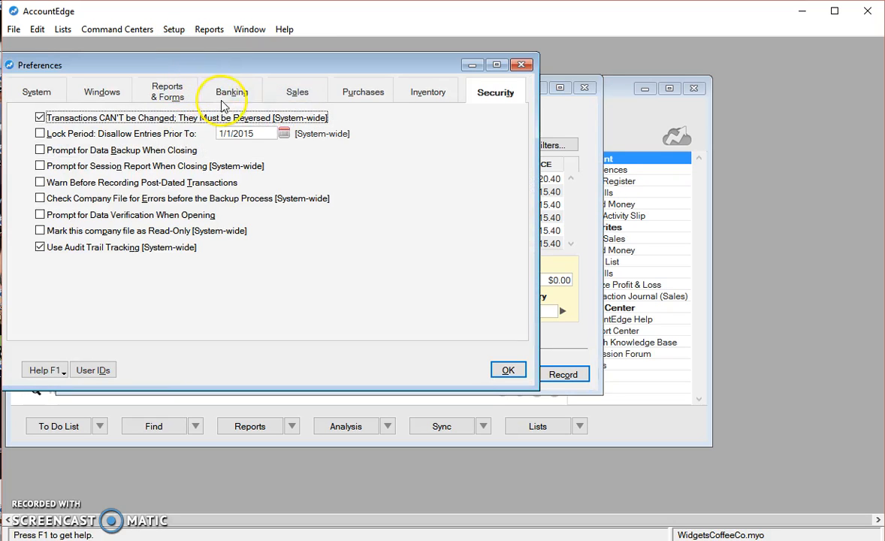
pyautogui.click(41, 118)
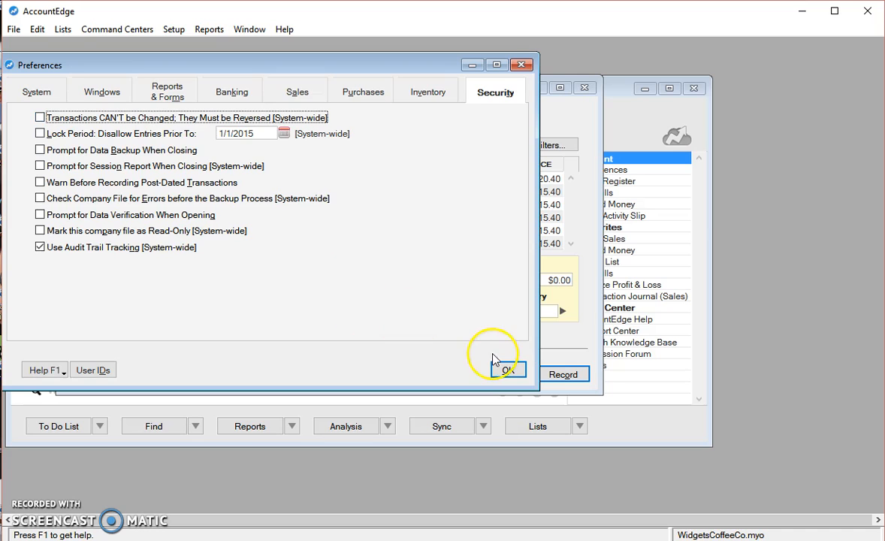
pyautogui.click(505, 370)
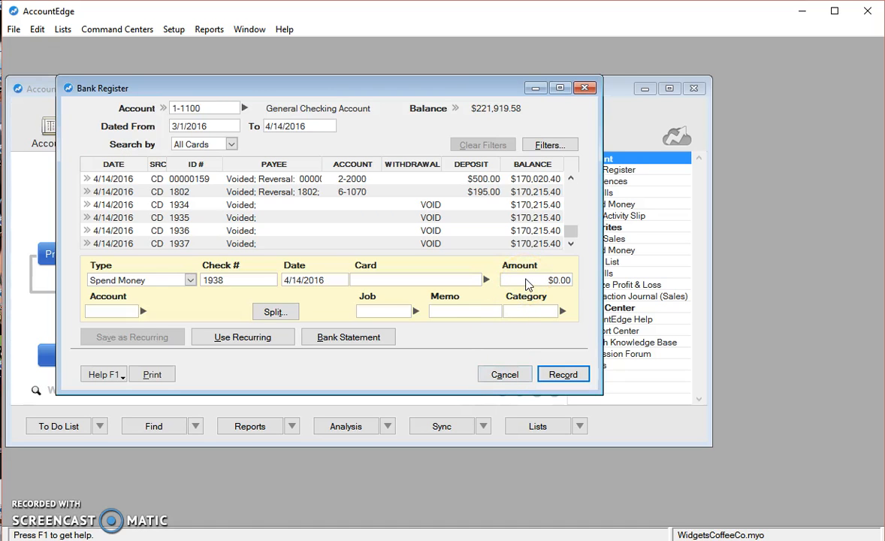
# Void check 1803 to Comcast Corp dated 3/15/2016 and save the voided check.
pyautogui.moveTo(571, 229); pyautogui.dragTo(572, 191)
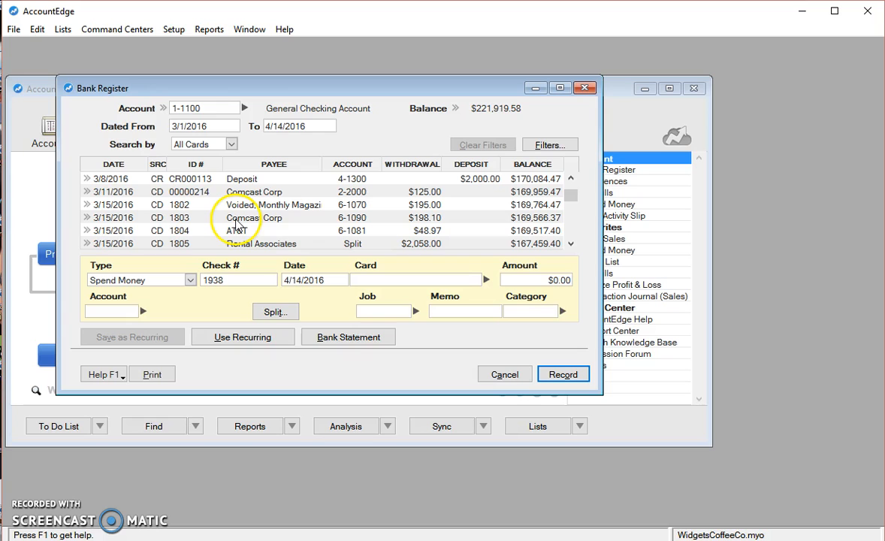
pyautogui.click(87, 217)
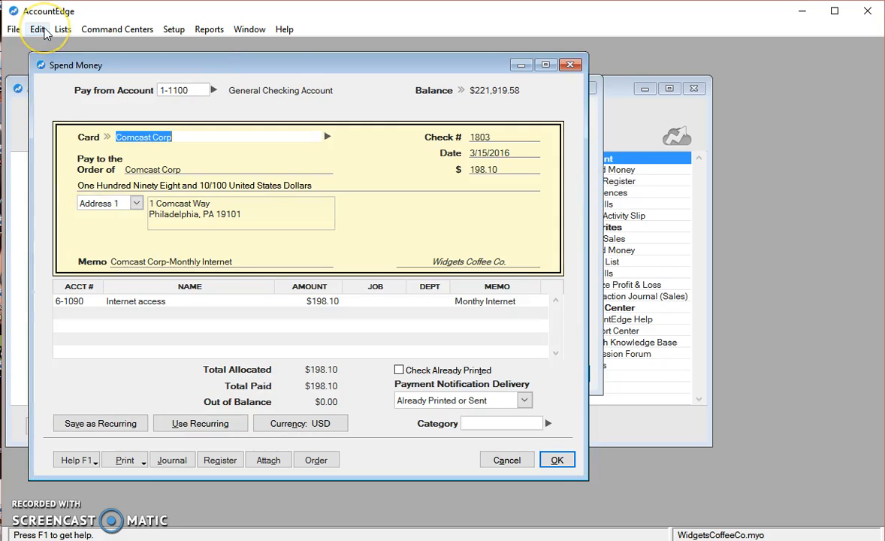
pyautogui.click(43, 30)
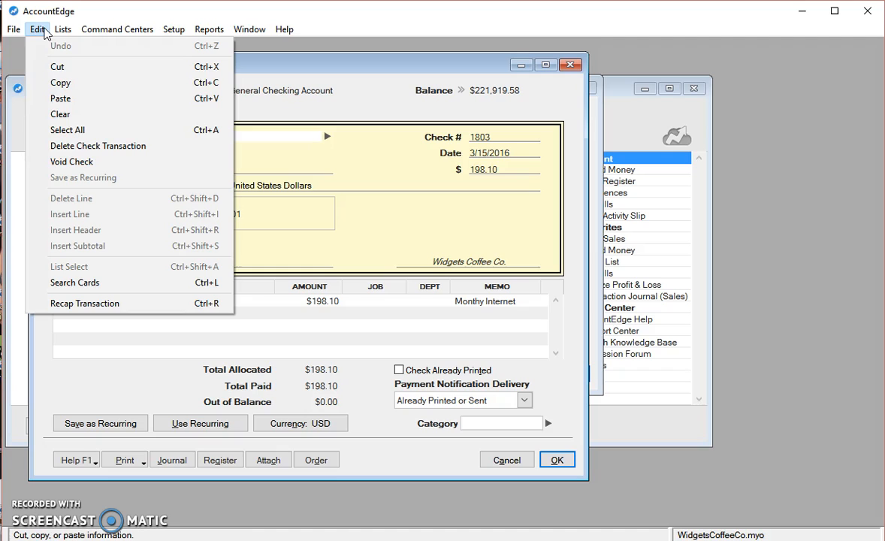
pyautogui.click(101, 169)
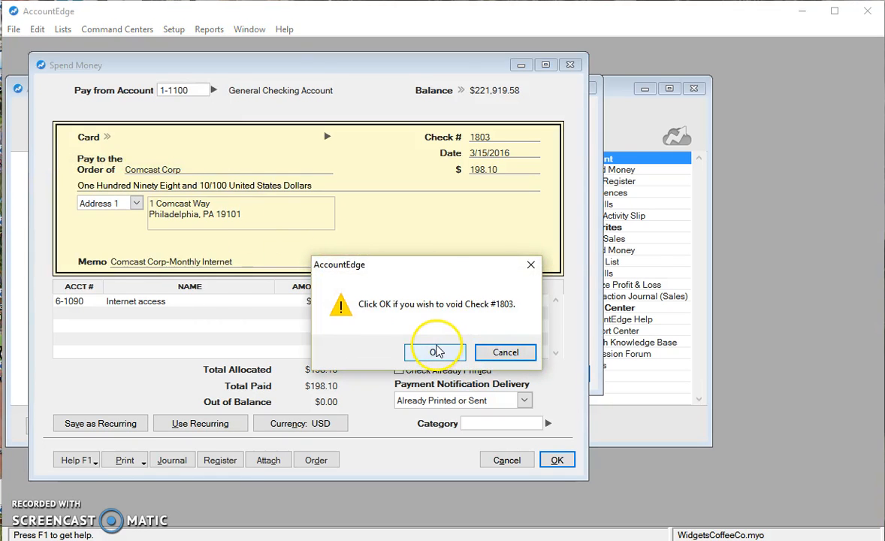
pyautogui.click(435, 351)
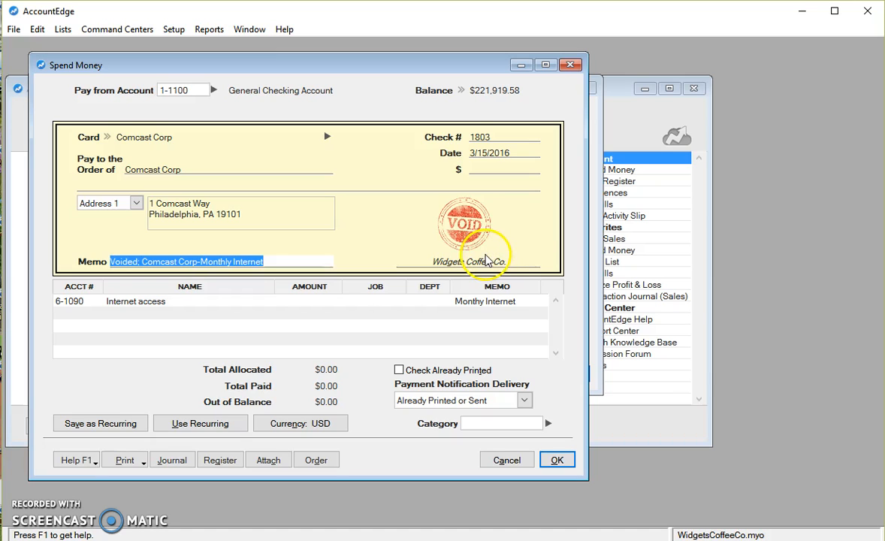
pyautogui.click(555, 461)
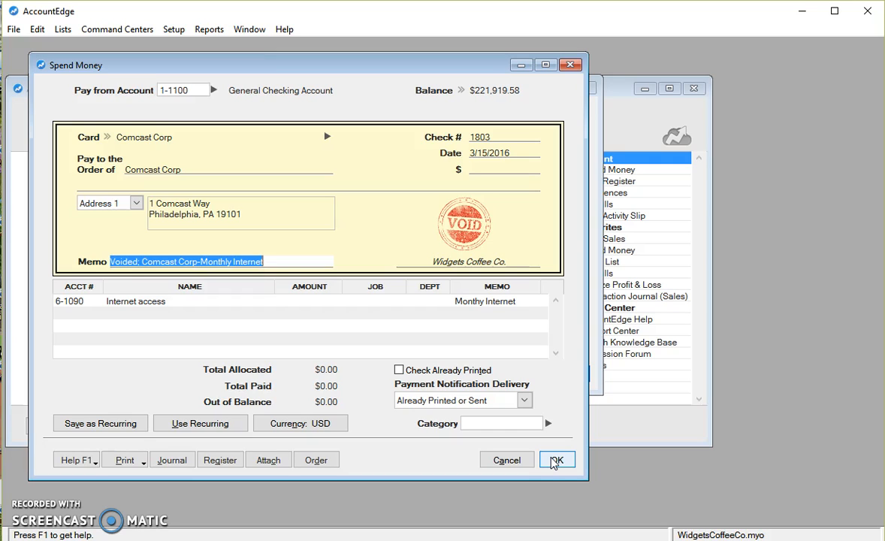
pyautogui.click(554, 460)
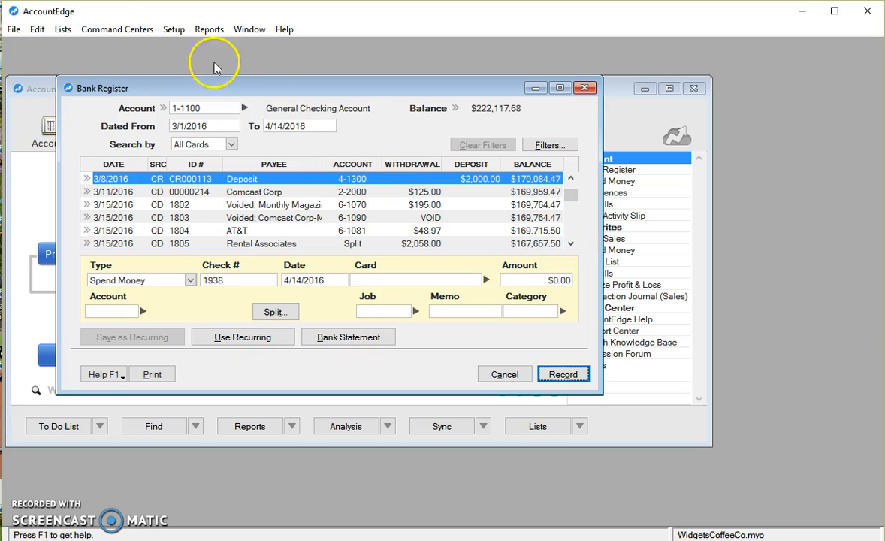
# Turn the security preference "Transactions CAN'T be Changed; They Must be Reversed" back on.
pyautogui.click(170, 32)
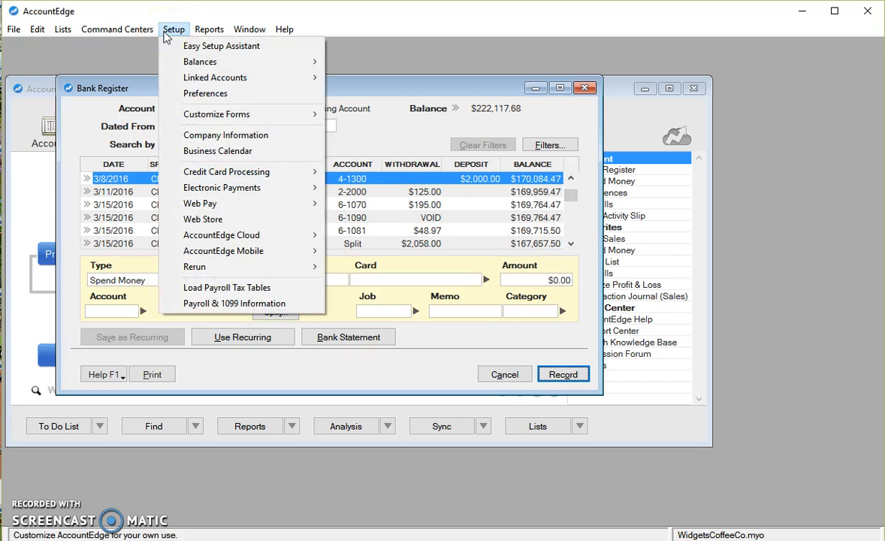
pyautogui.click(194, 95)
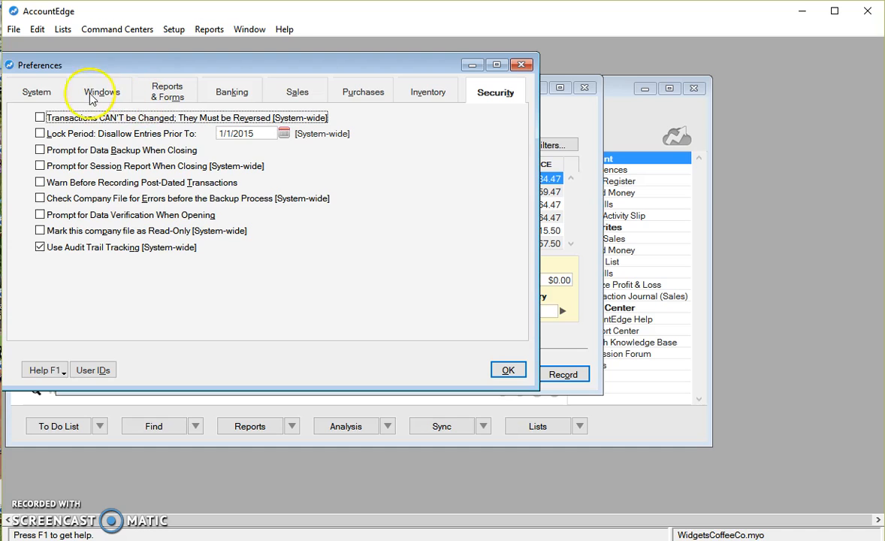
pyautogui.click(49, 93)
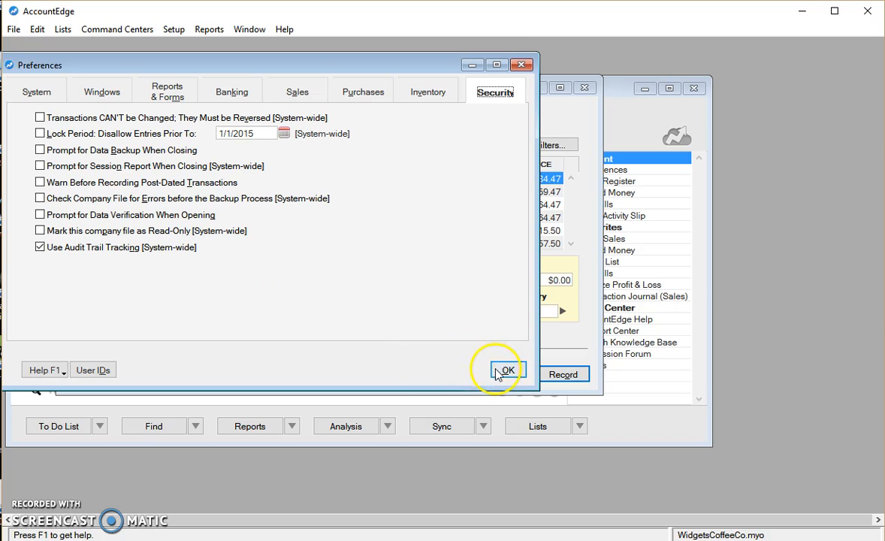
pyautogui.click(40, 117)
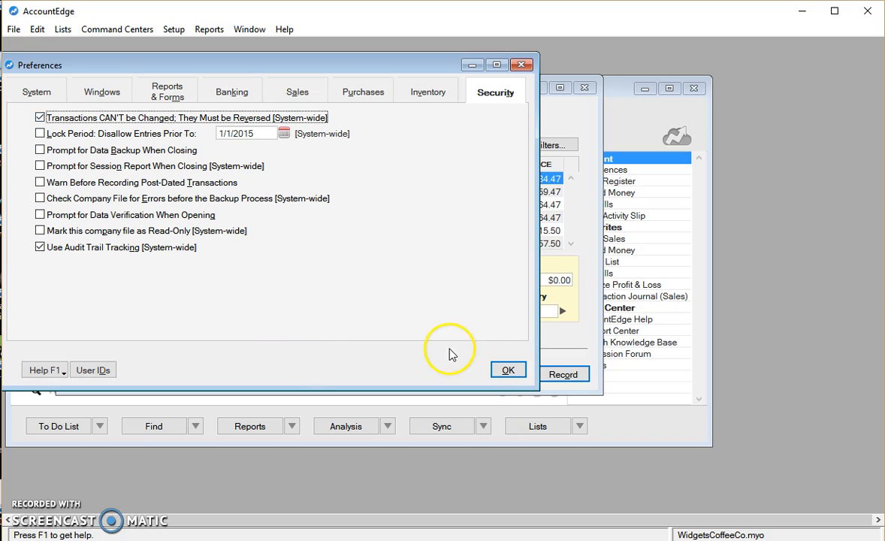